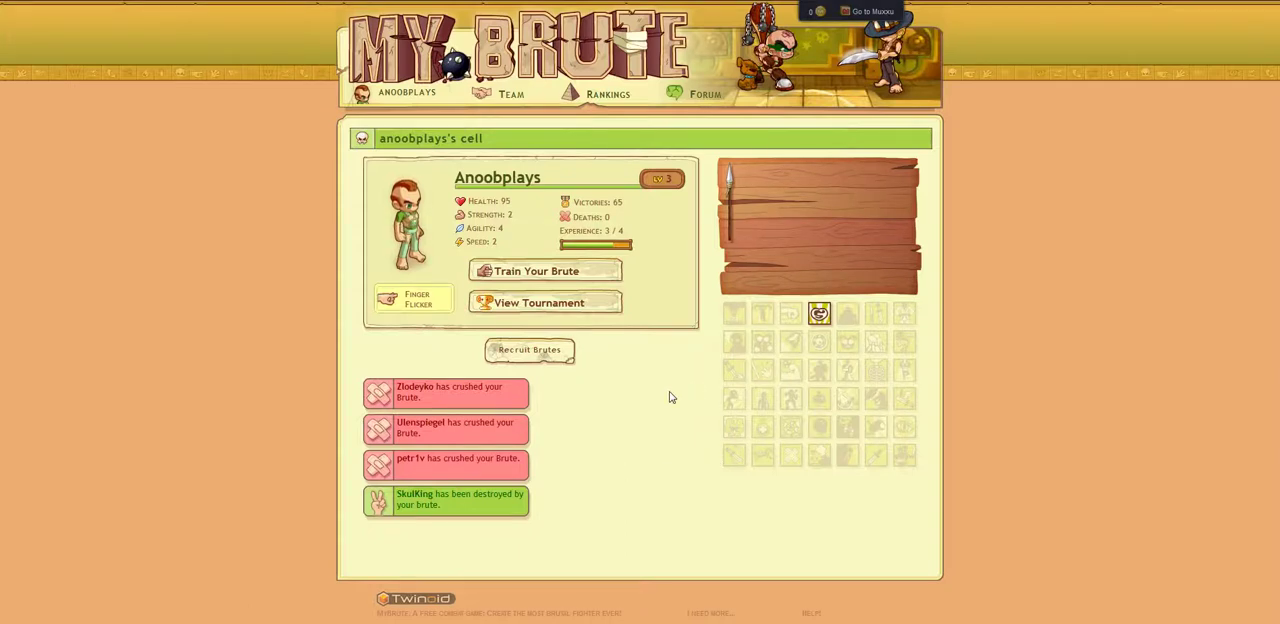
Open the tournament bracket and watch the brute's fight against Jaca20.
left_click(611, 312)
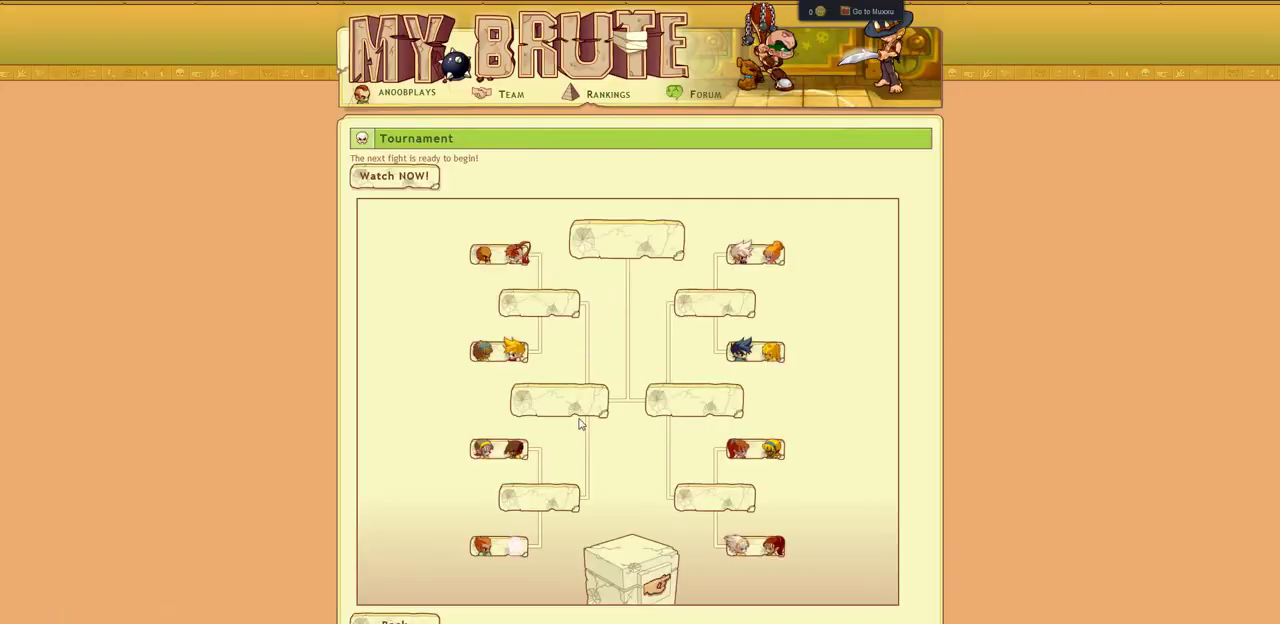
left_click(421, 184)
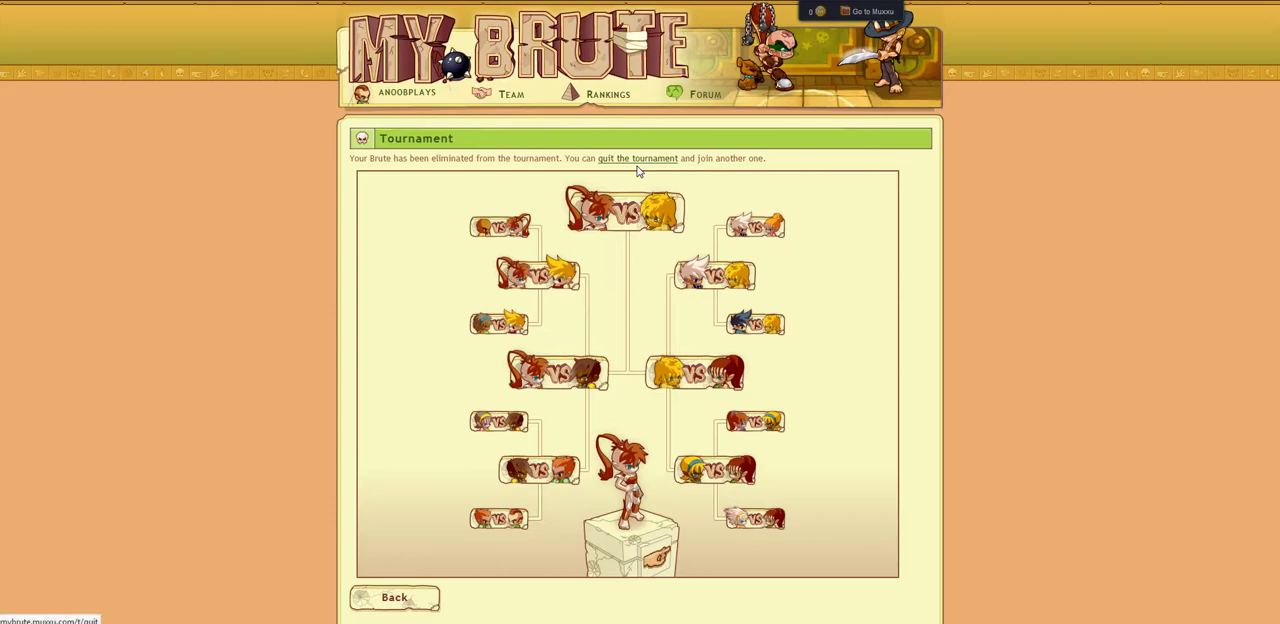
Quit the lost tournament and enter the brute into a new tournament.
left_click(644, 160)
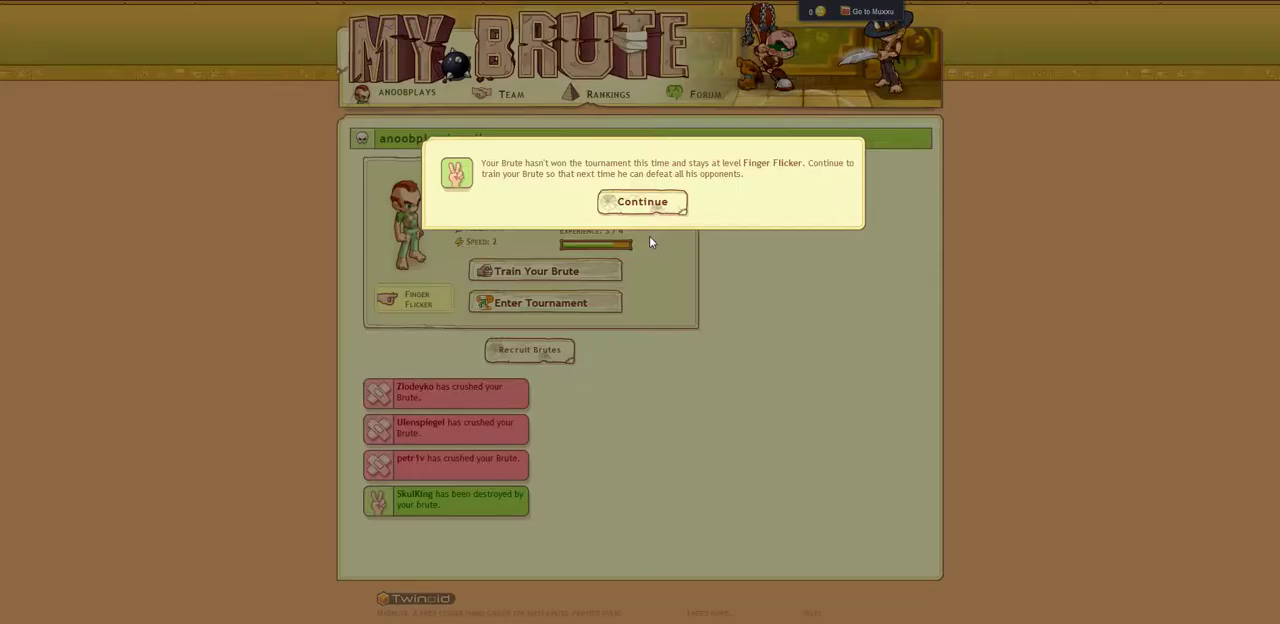
left_click(649, 235)
left_click(592, 304)
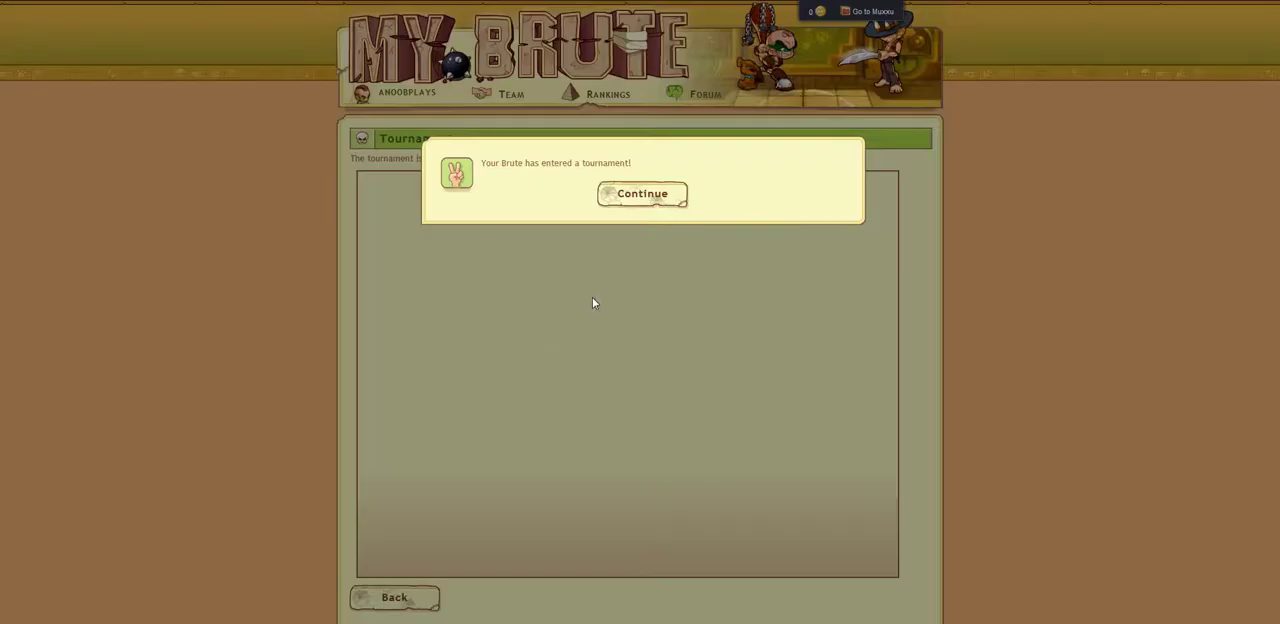
left_click(655, 200)
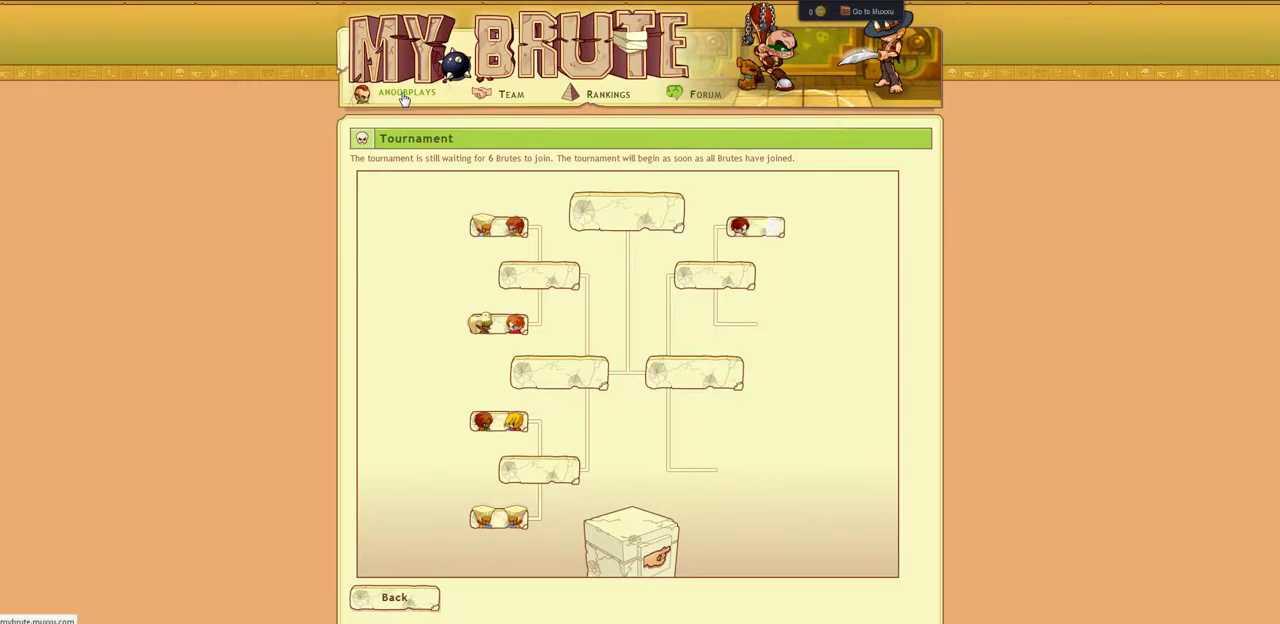
Back in the cell, start a training fight against /Monster/.
left_click(404, 95)
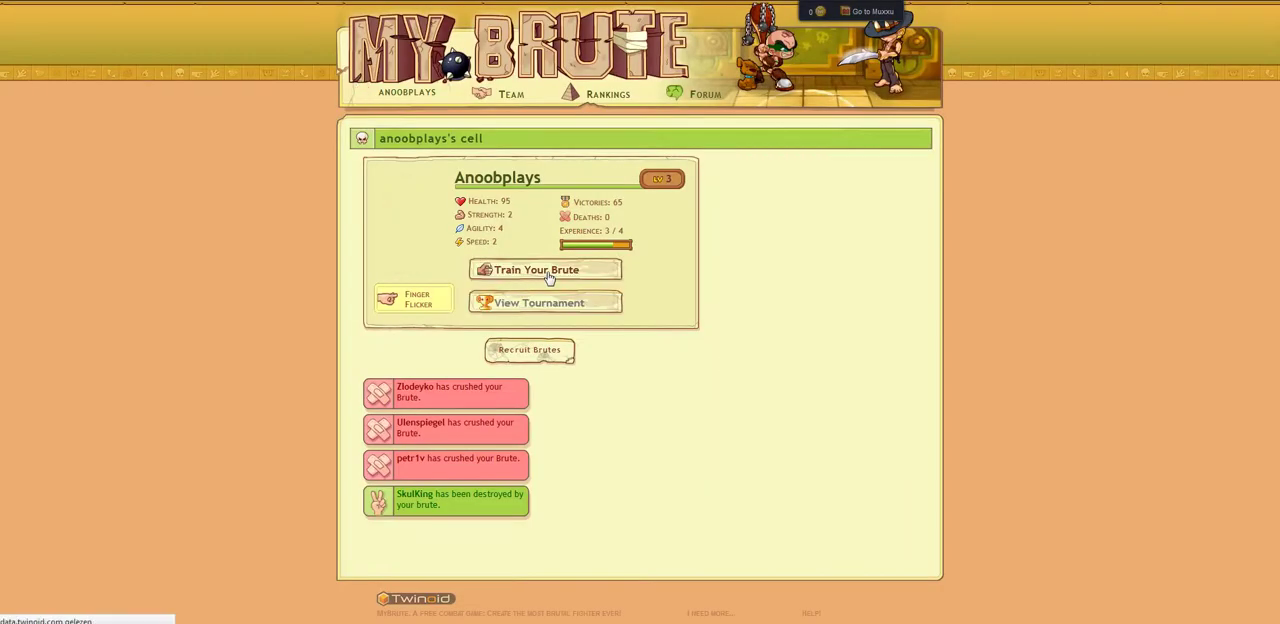
left_click(548, 272)
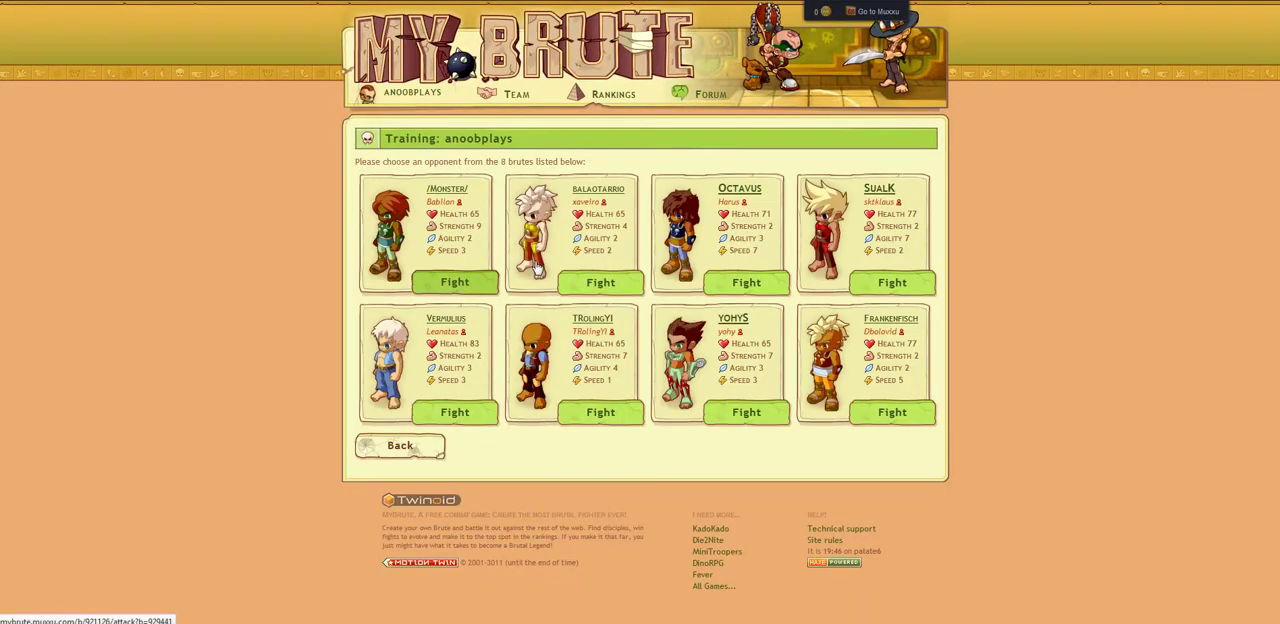
left_click(458, 281)
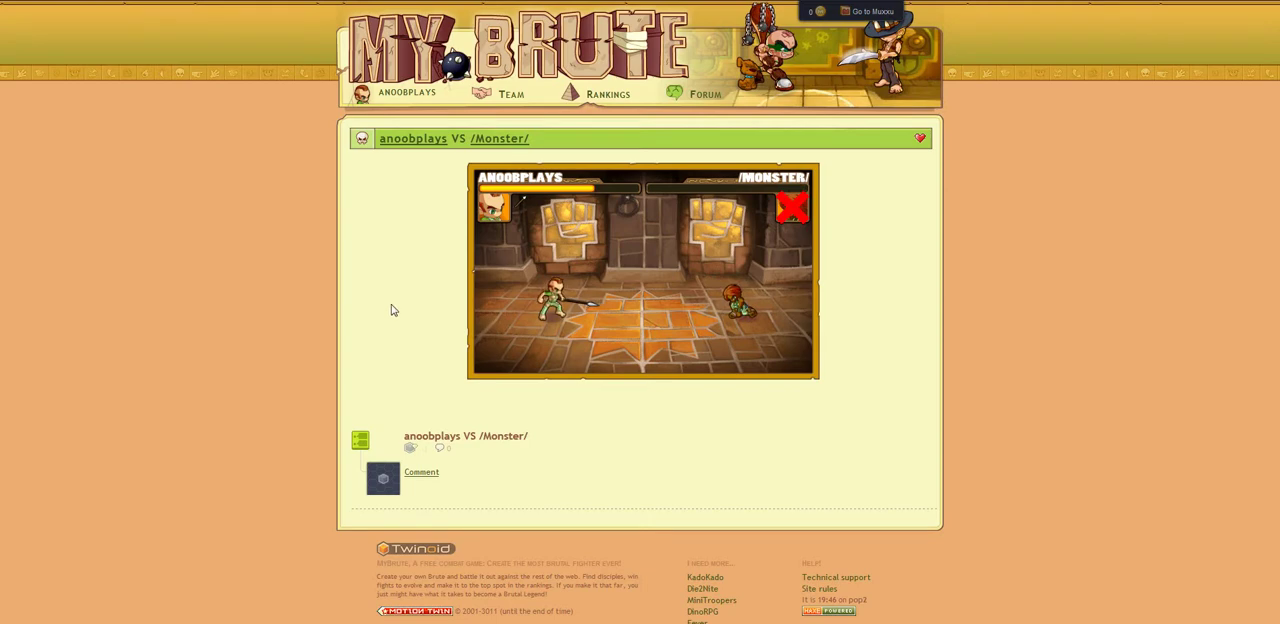
Take Herculean Strength as the level 4 reward, raising strength to 7.
left_click(660, 398)
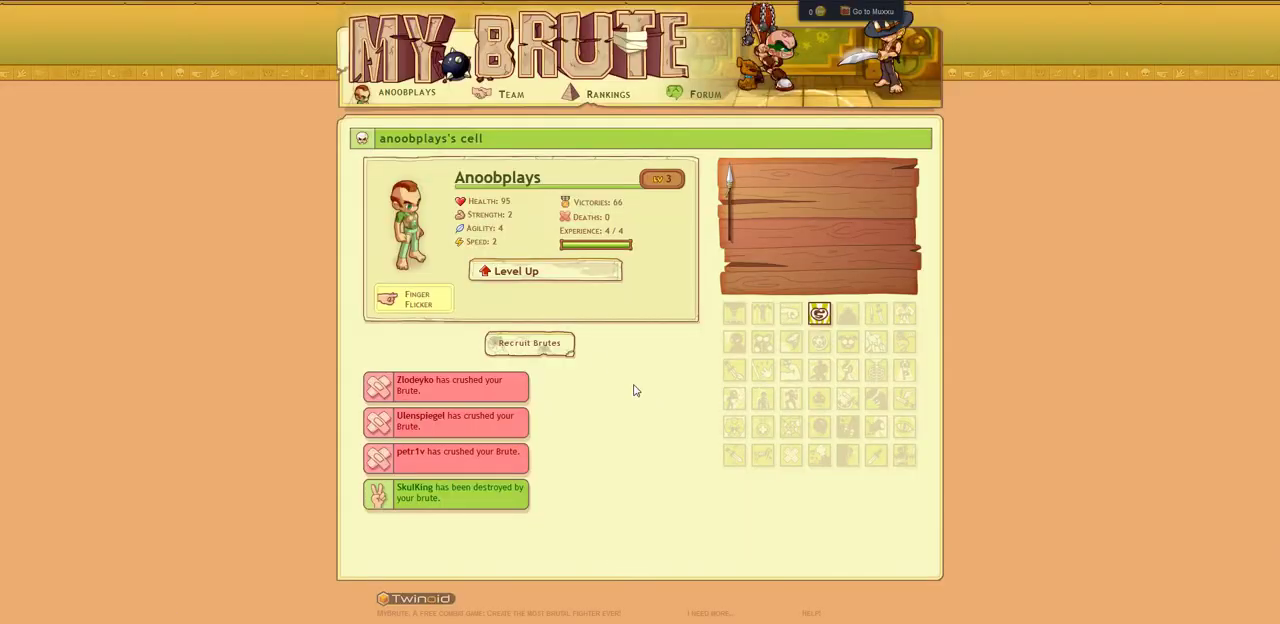
left_click(565, 275)
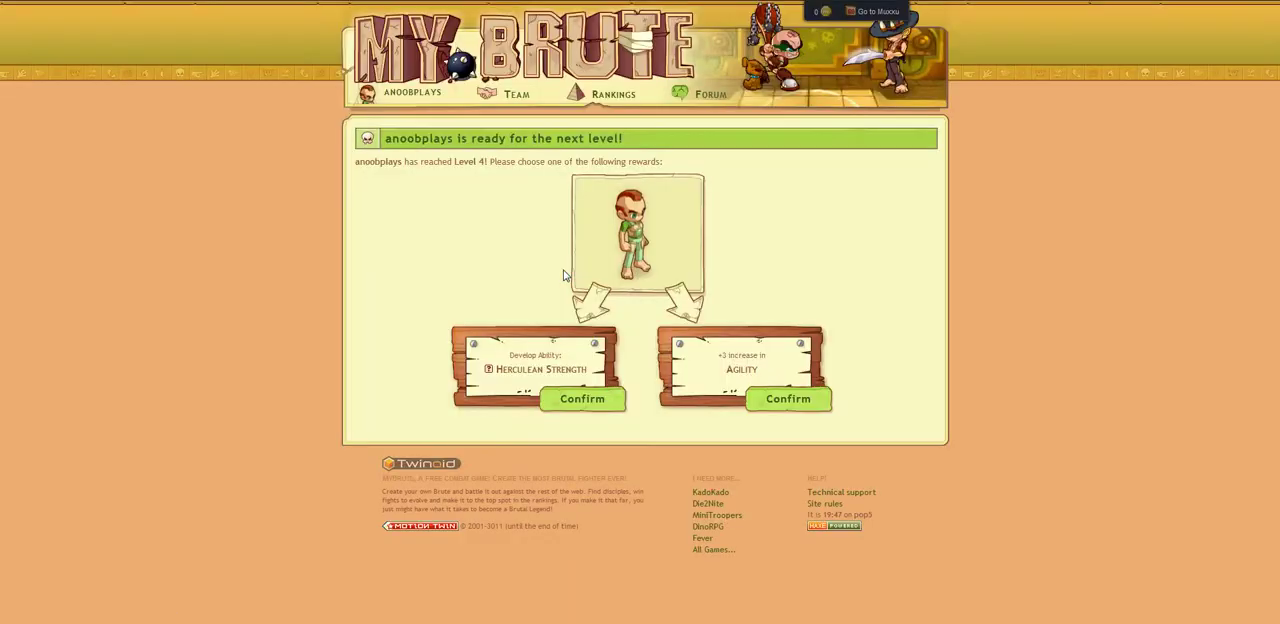
left_click(582, 398)
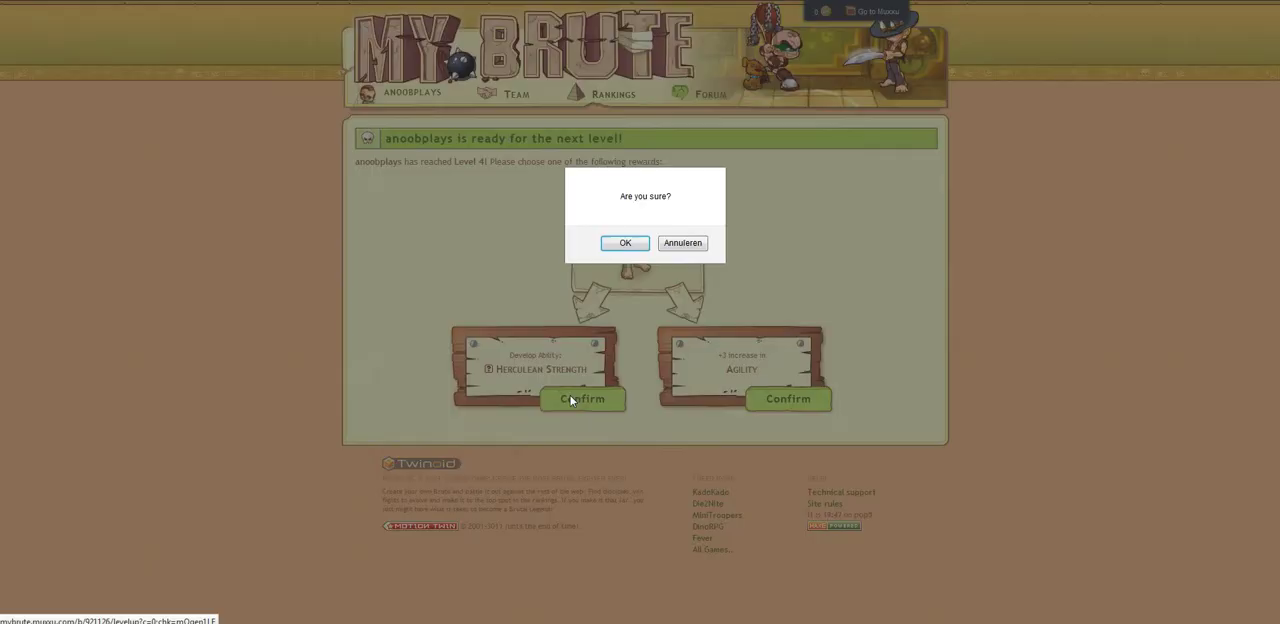
left_click(620, 254)
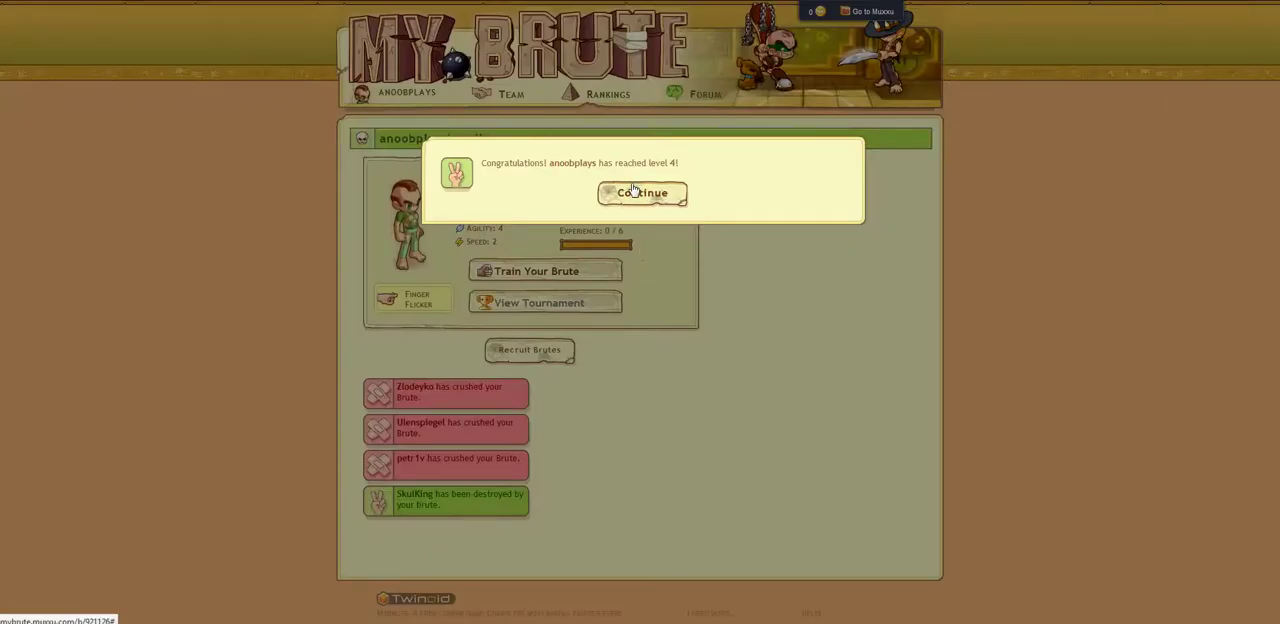
left_click(640, 195)
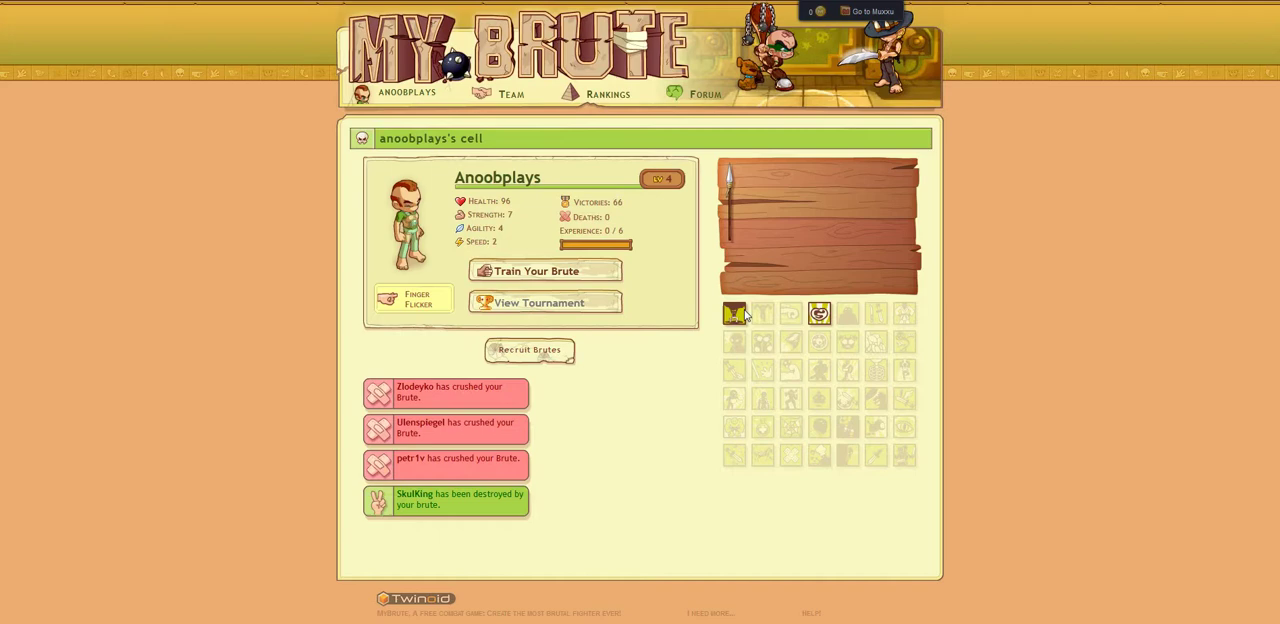
Beat SaolinsWife, then Unverlierbar, in training, returning to the cell after each win.
left_click(600, 271)
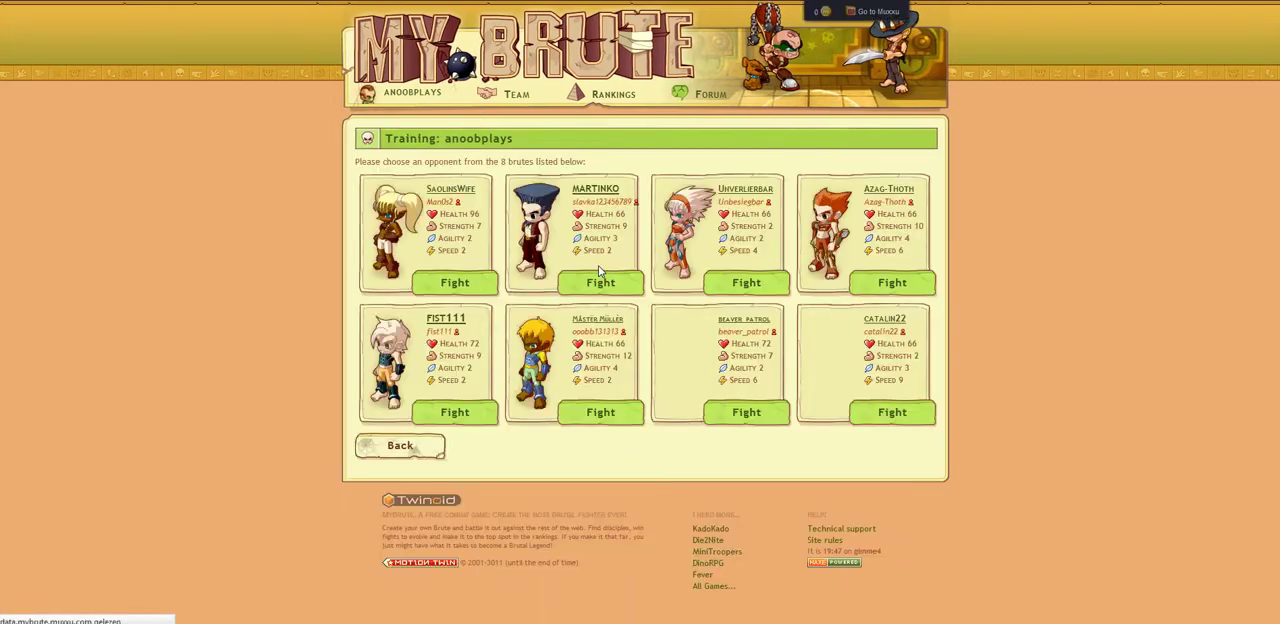
left_click(454, 282)
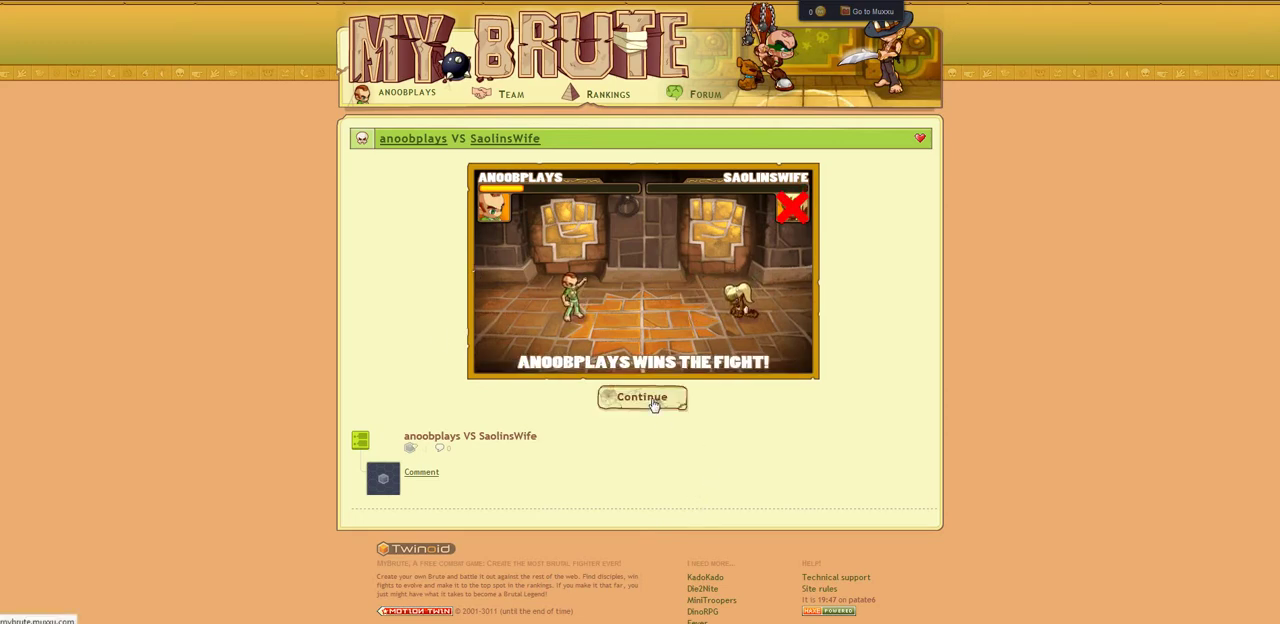
left_click(655, 404)
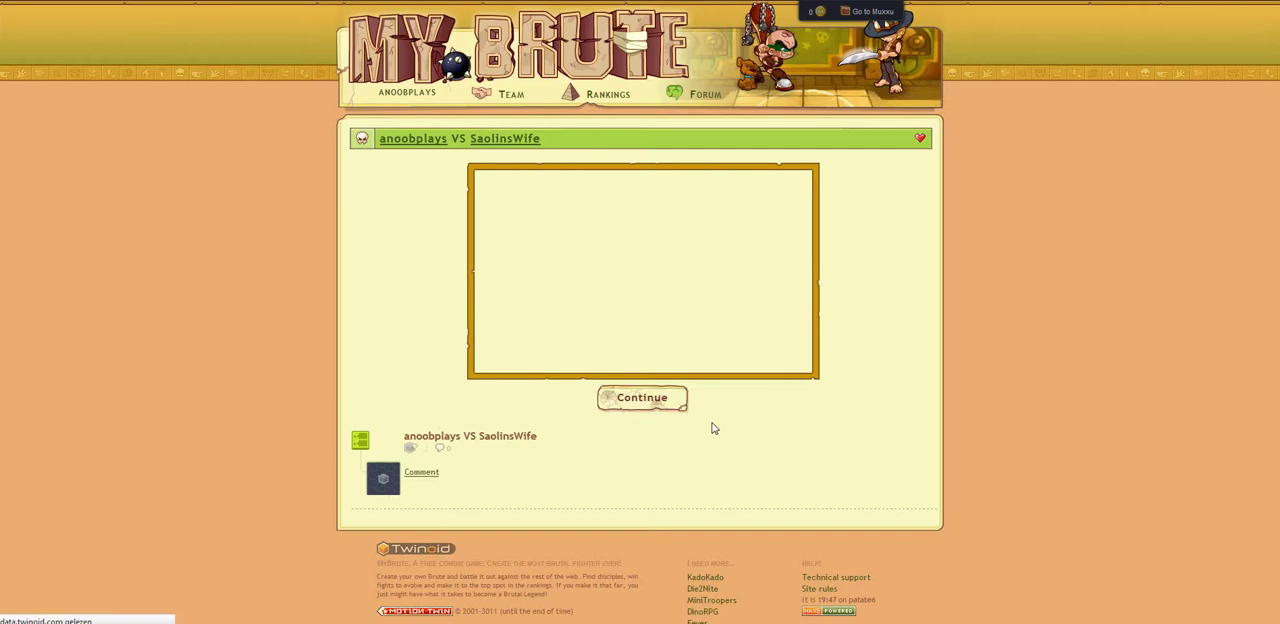
left_click(605, 272)
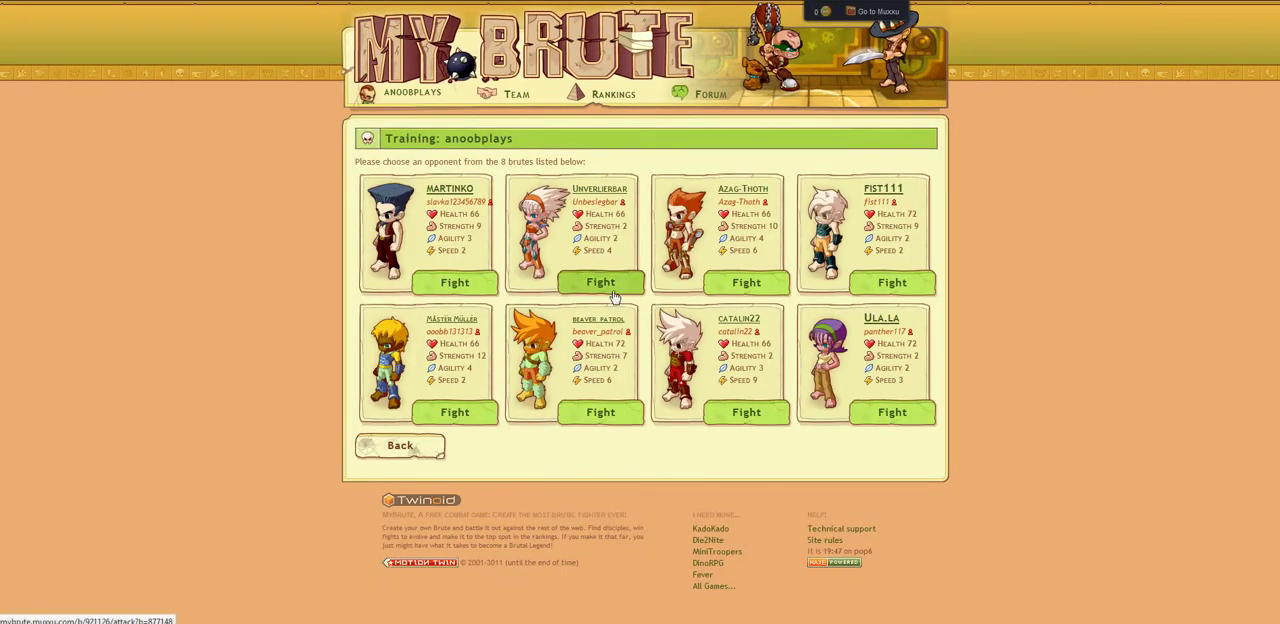
left_click(601, 283)
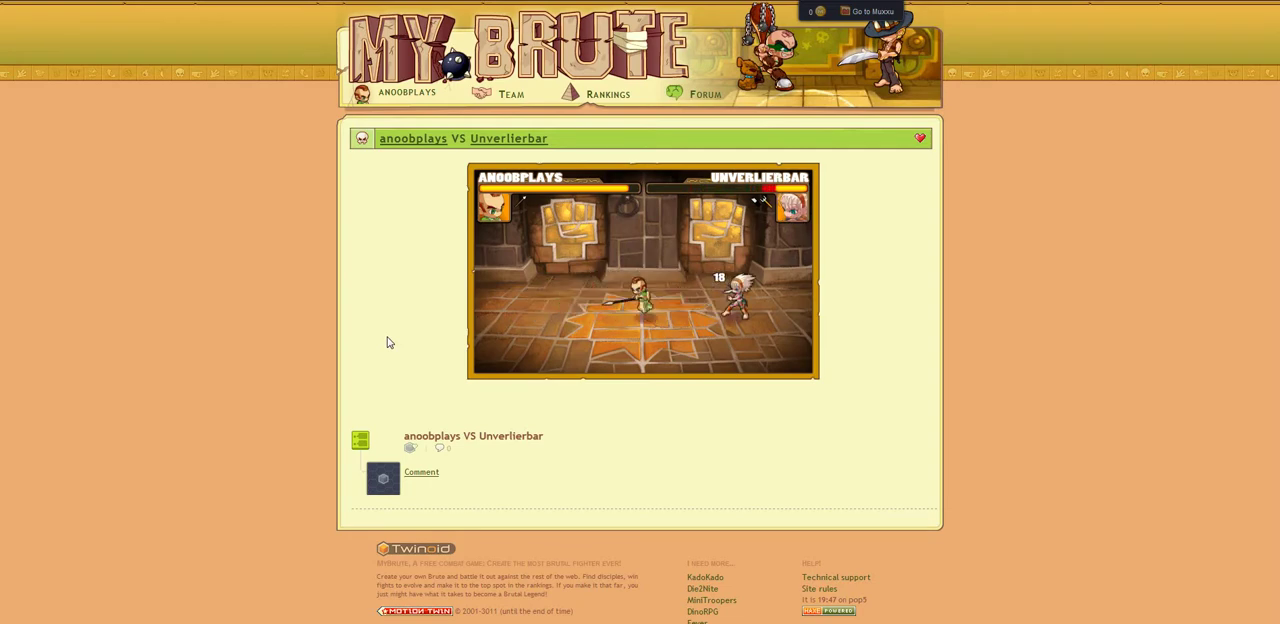
left_click(643, 400)
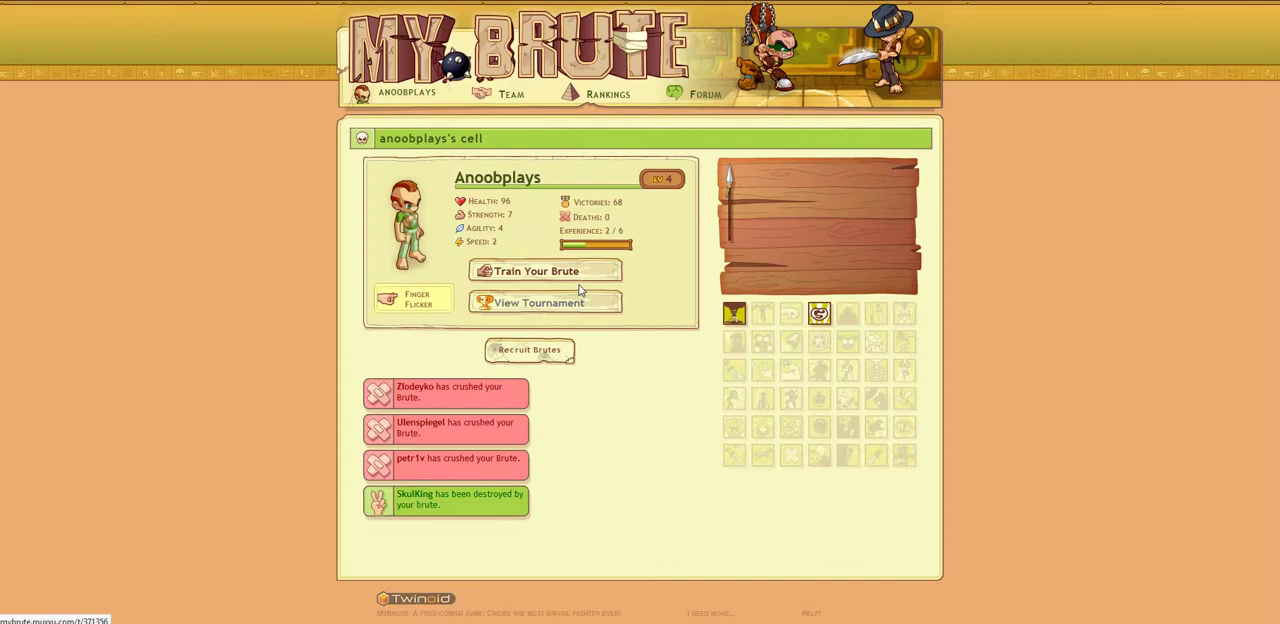
Win a training fight, defeat go0ol3, and reopen the eight-opponent training list.
left_click(545, 271)
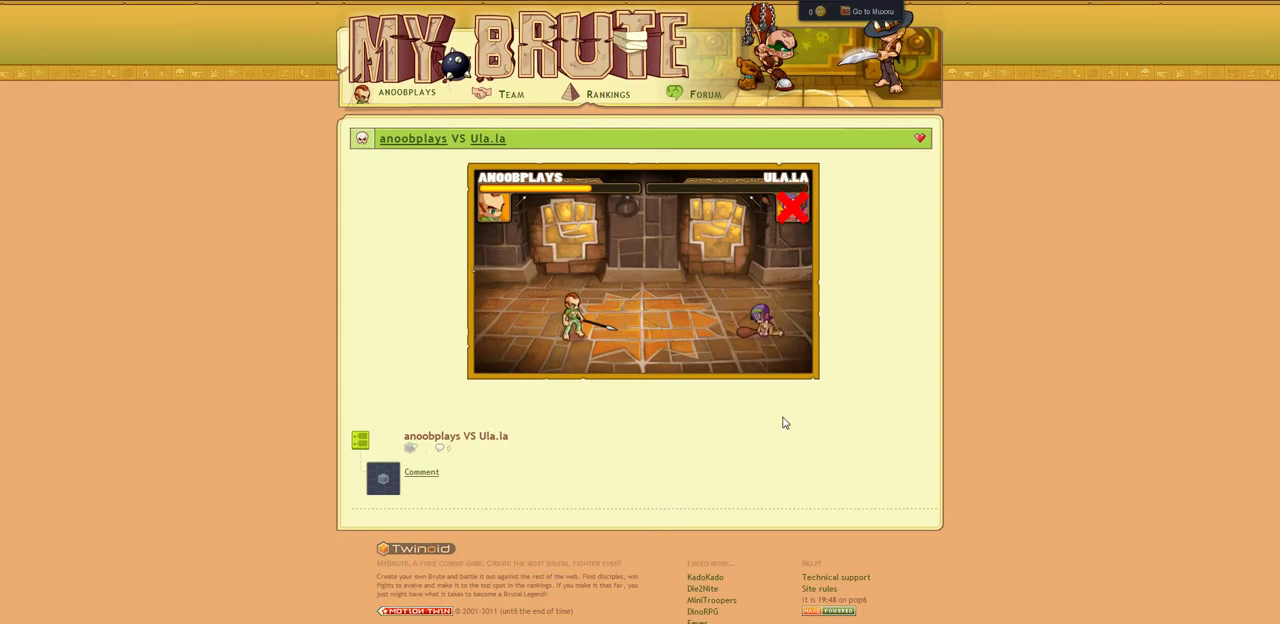
left_click(645, 400)
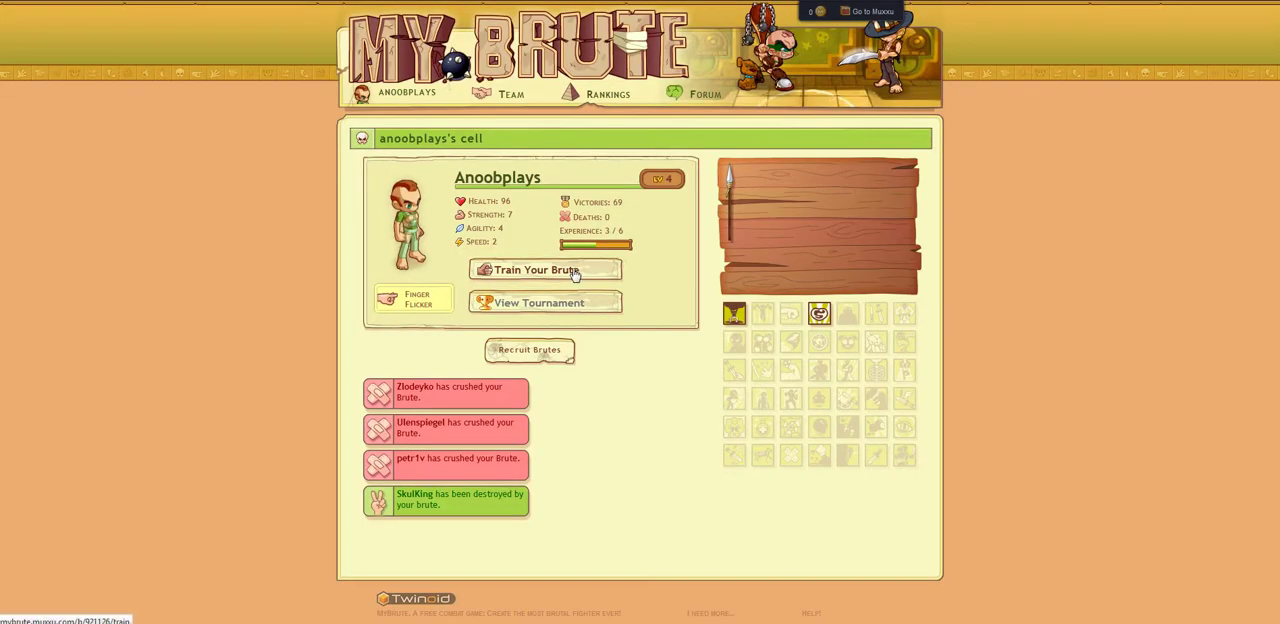
left_click(576, 273)
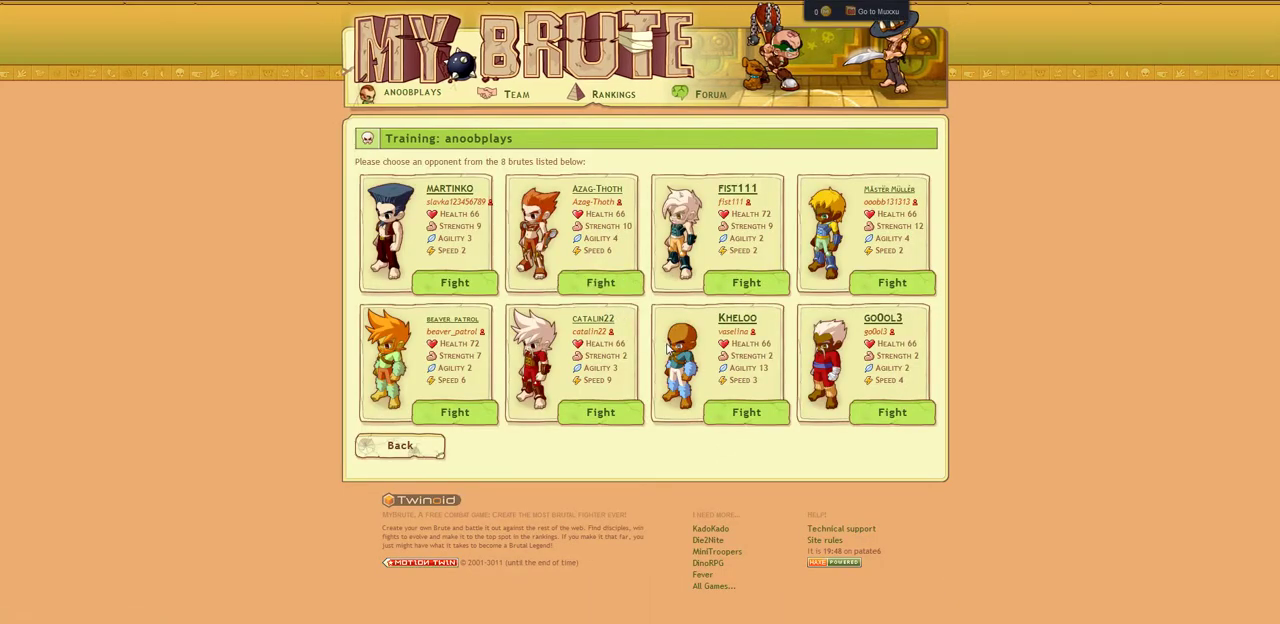
left_click(893, 412)
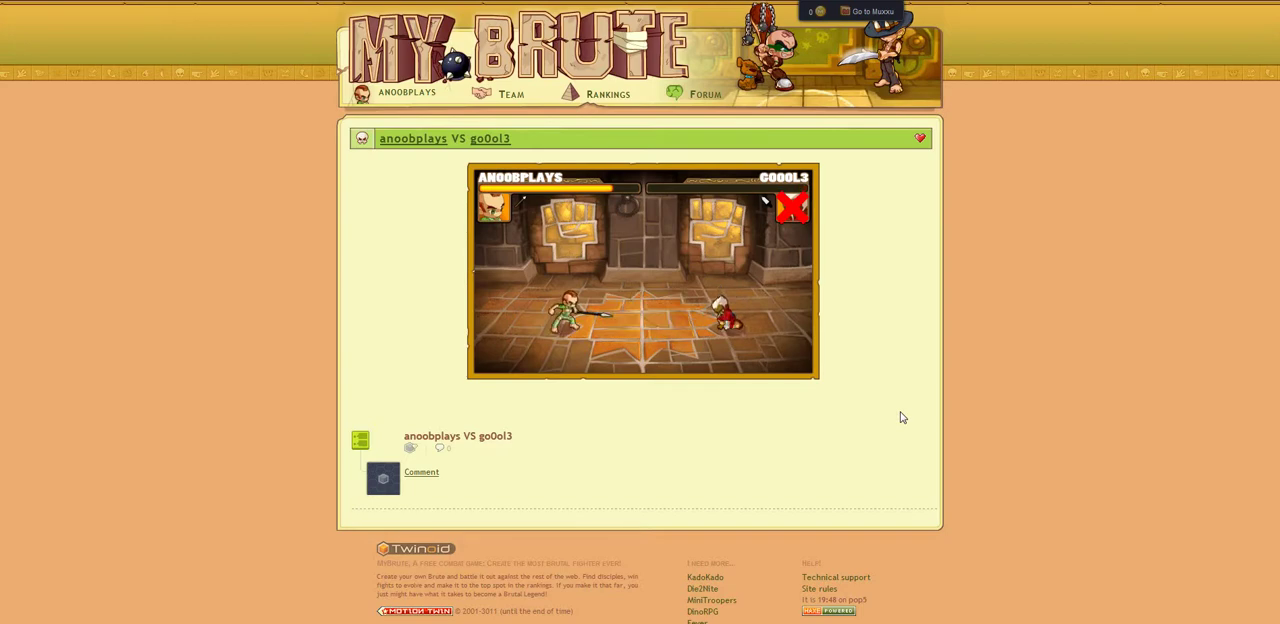
left_click(660, 400)
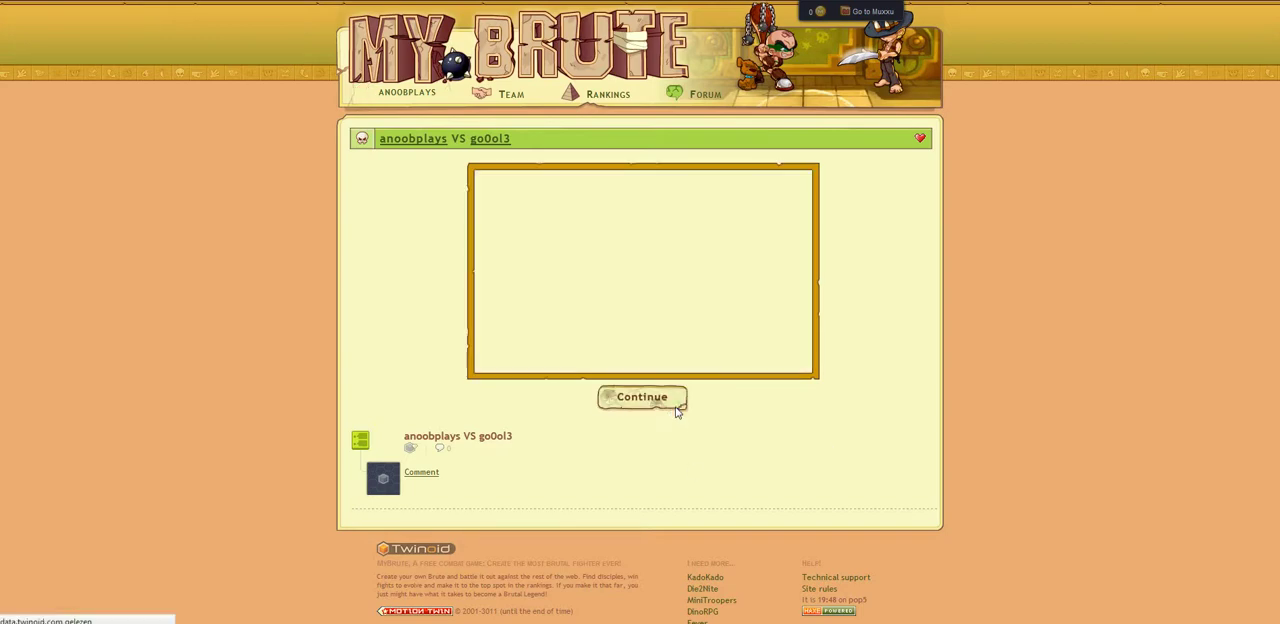
left_click(603, 278)
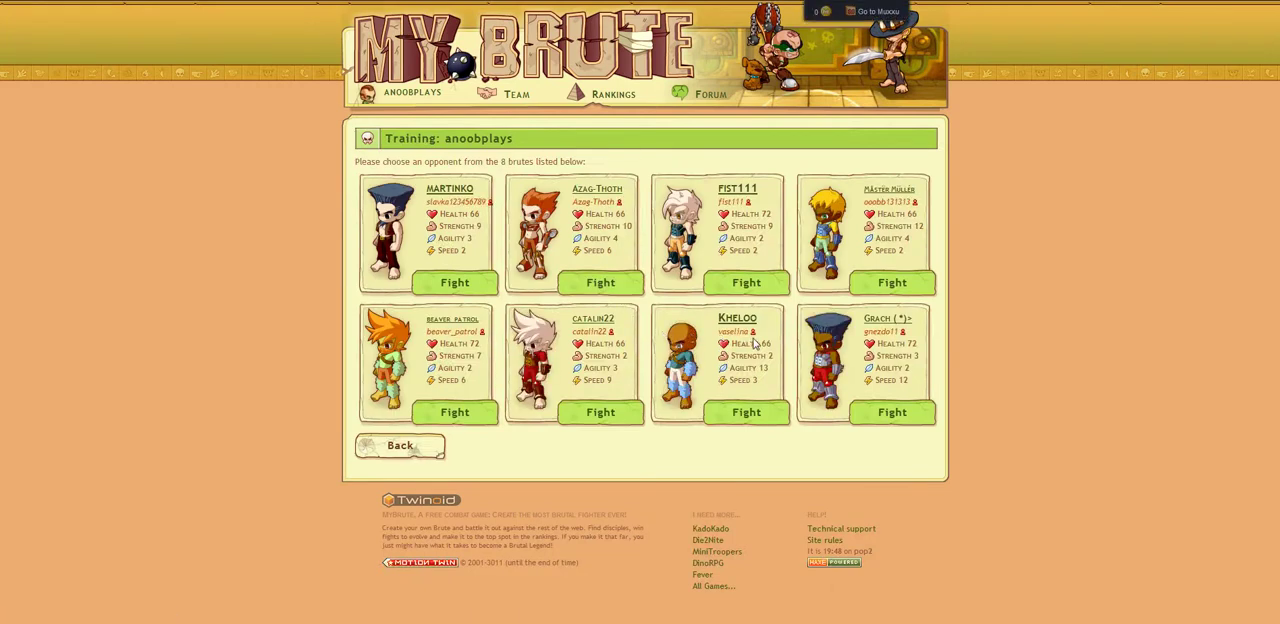
Fight fist111 in training, then start a training fight against Nojarius.
left_click(770, 287)
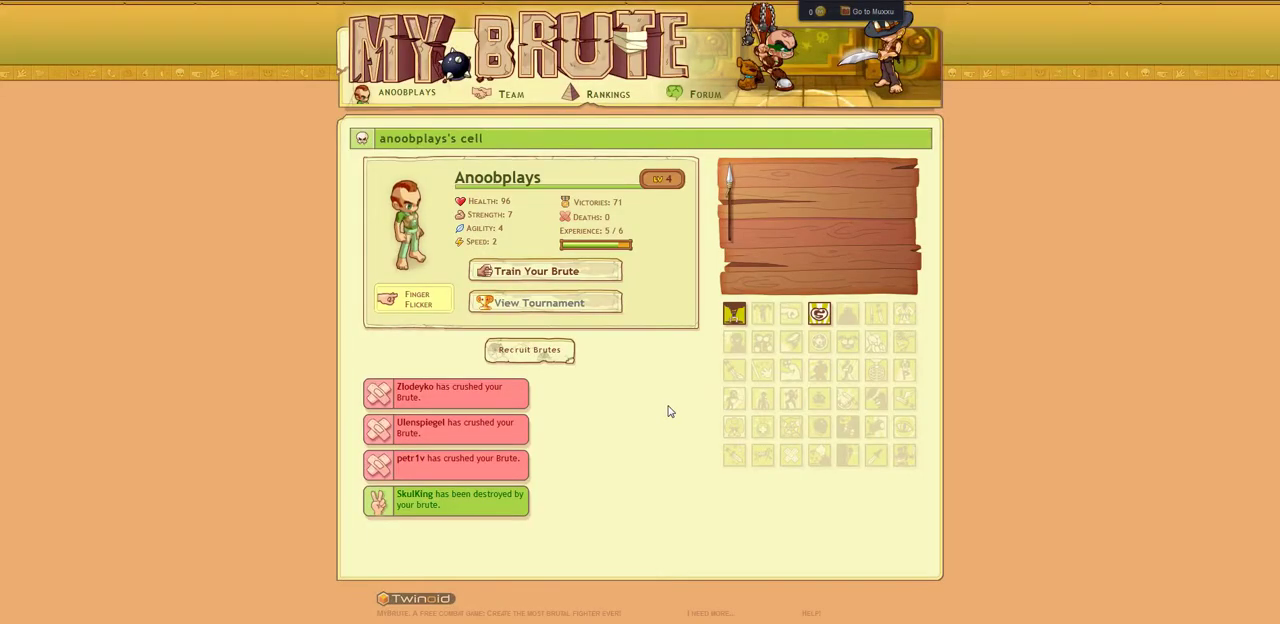
left_click(545, 271)
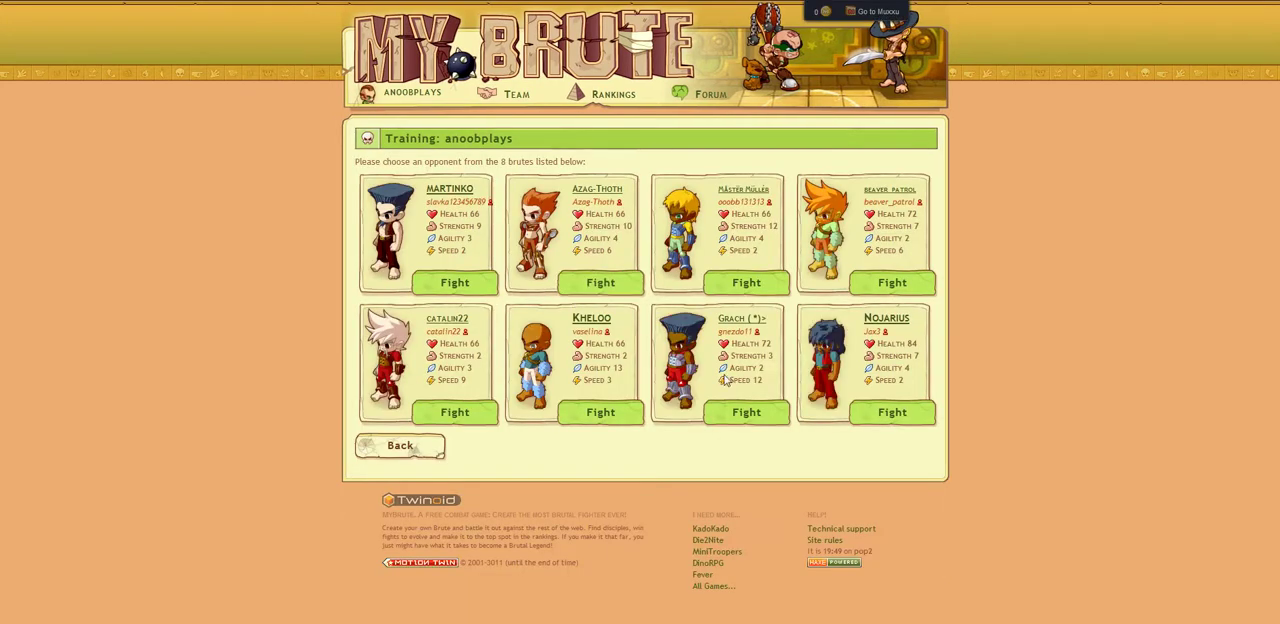
left_click(892, 411)
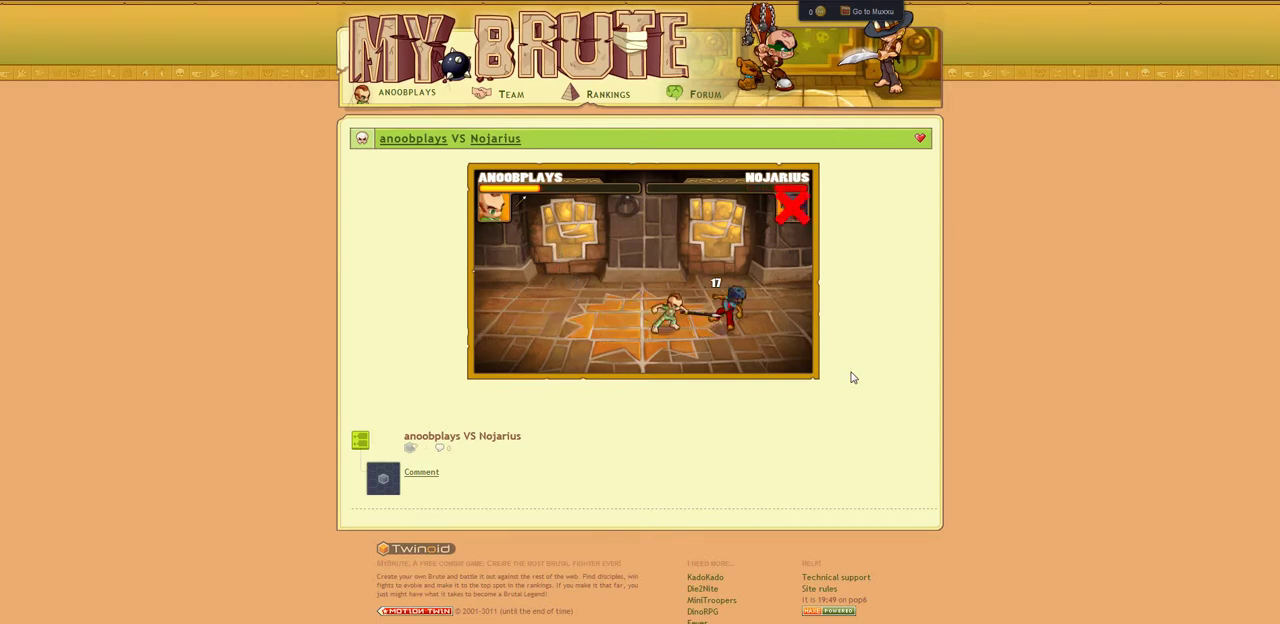
Take the Broadsword as the level 5 reward and reopen the training opponent list.
left_click(640, 405)
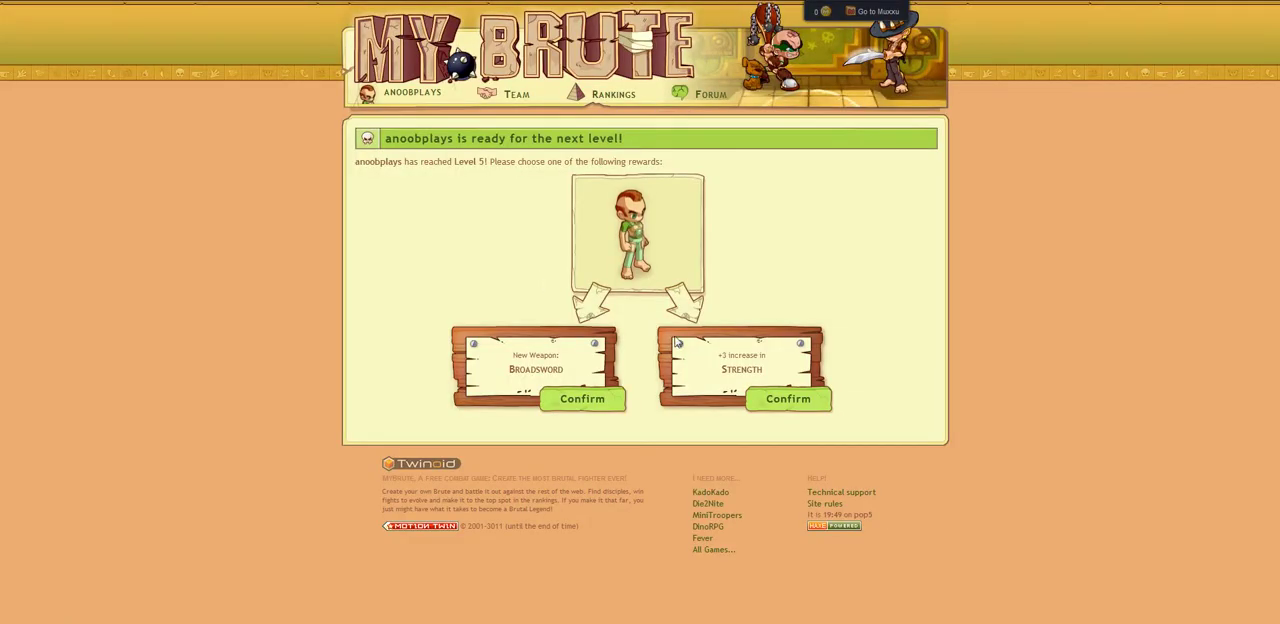
left_click(583, 398)
left_click(626, 247)
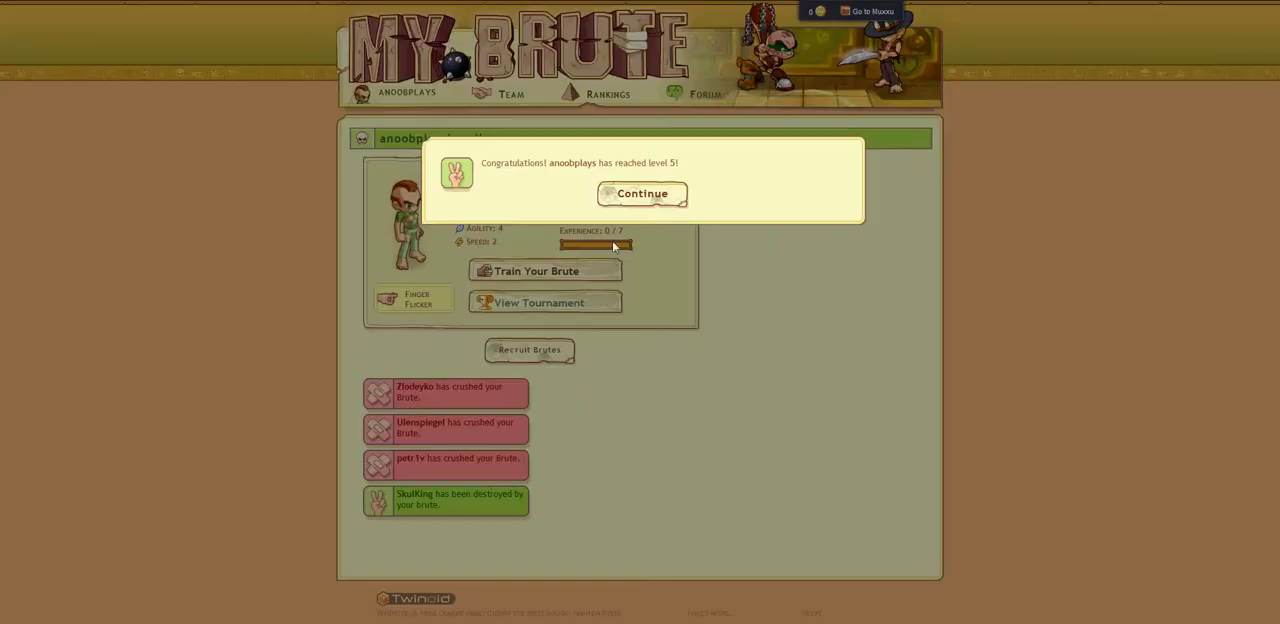
left_click(640, 194)
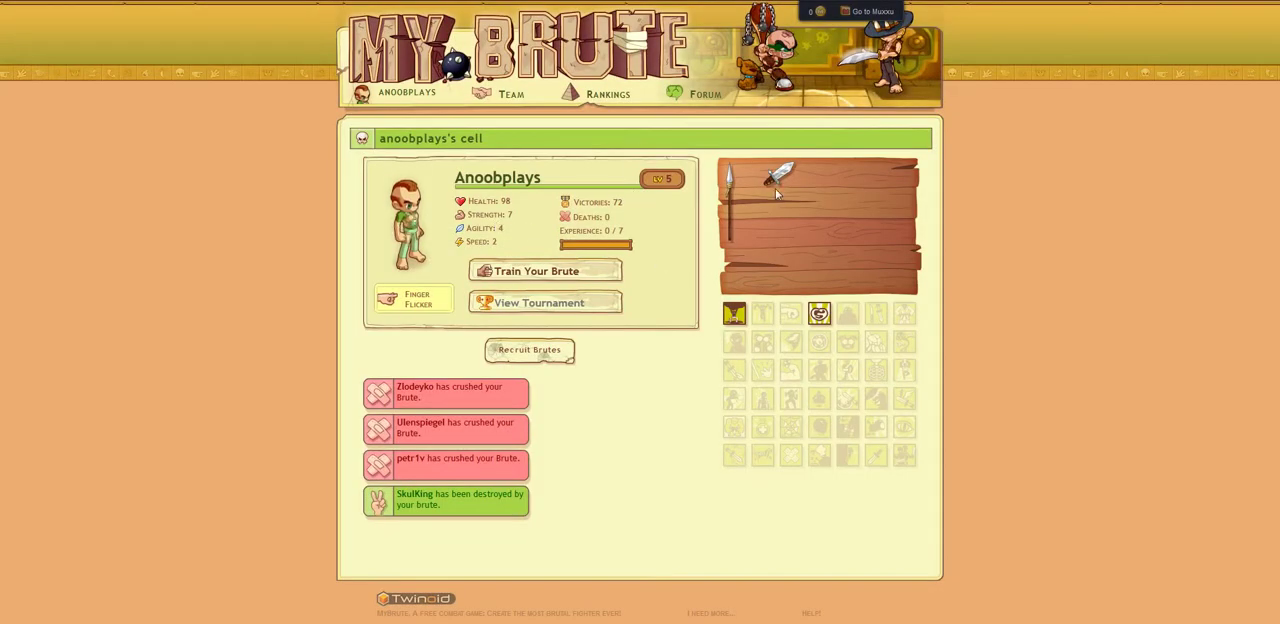
left_click(545, 271)
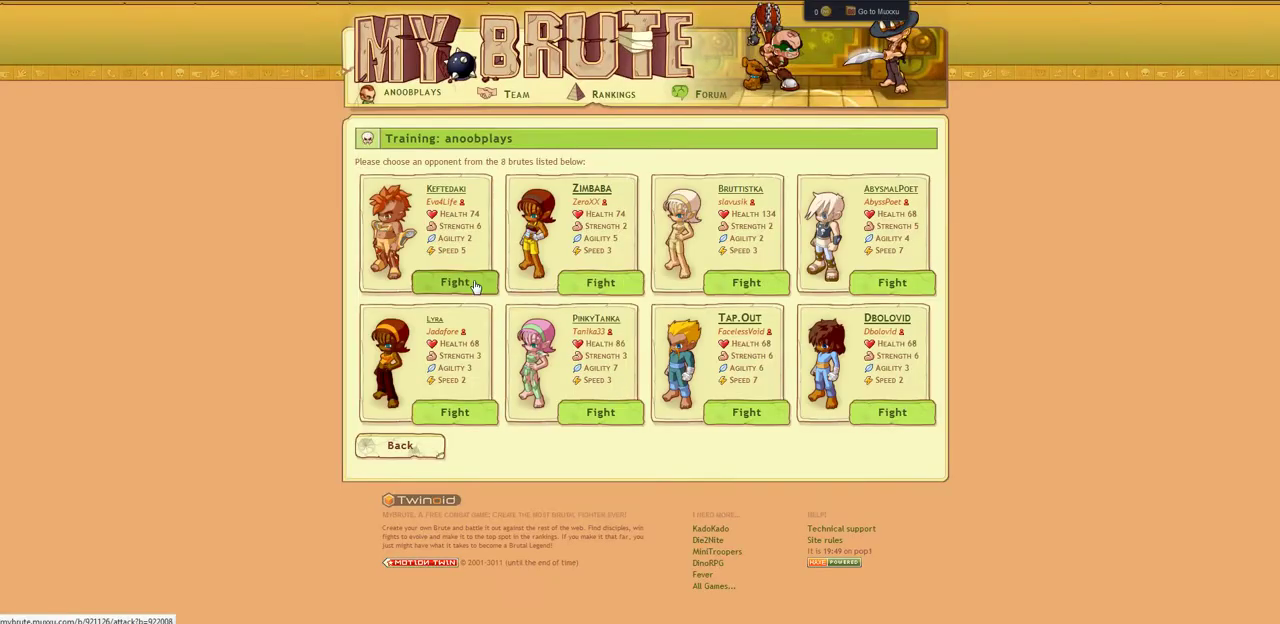
Defeat Keftedaki and then Zimbaba in training, returning to the cell after each.
left_click(480, 283)
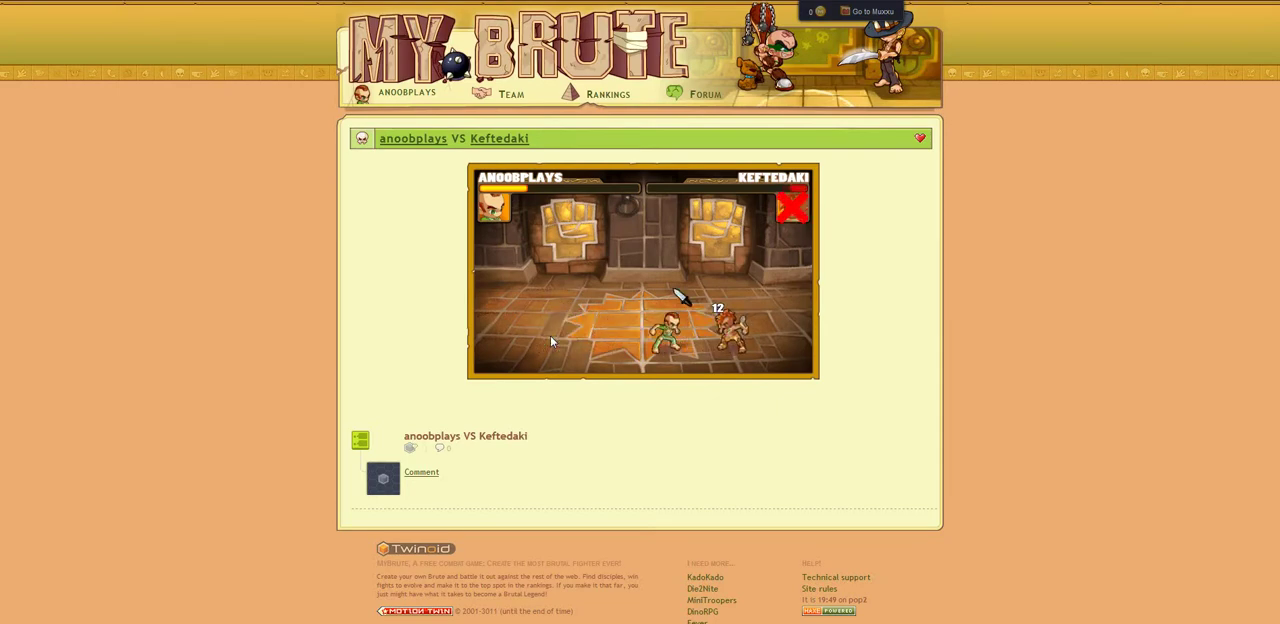
left_click(640, 396)
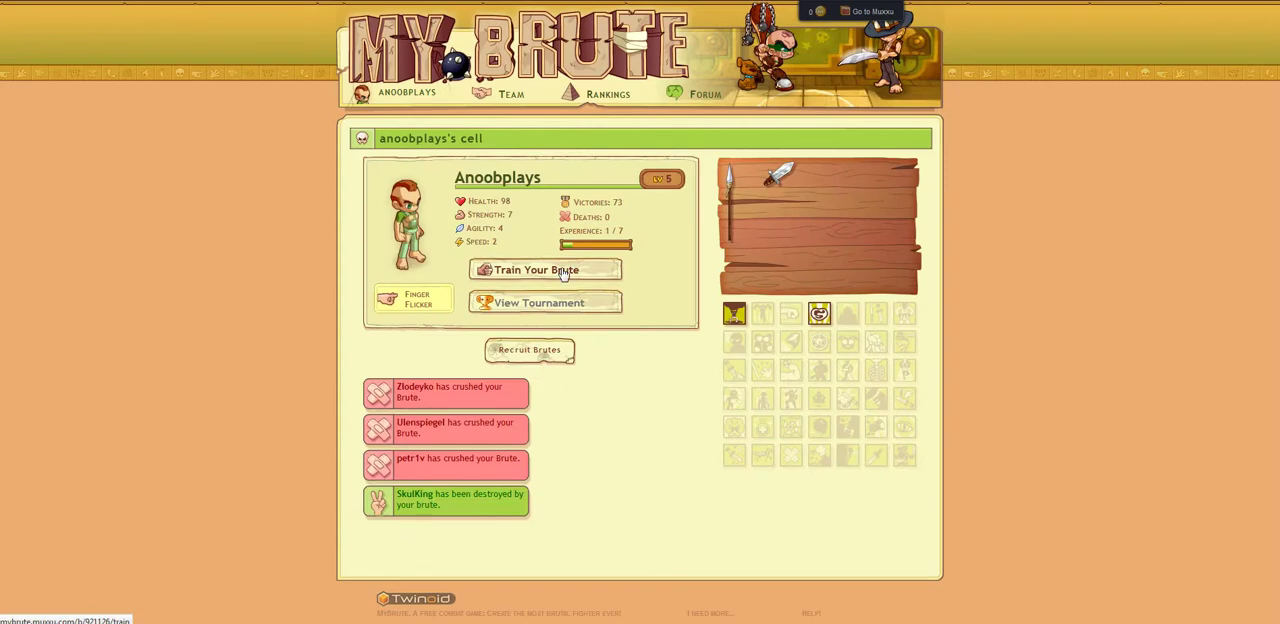
left_click(564, 273)
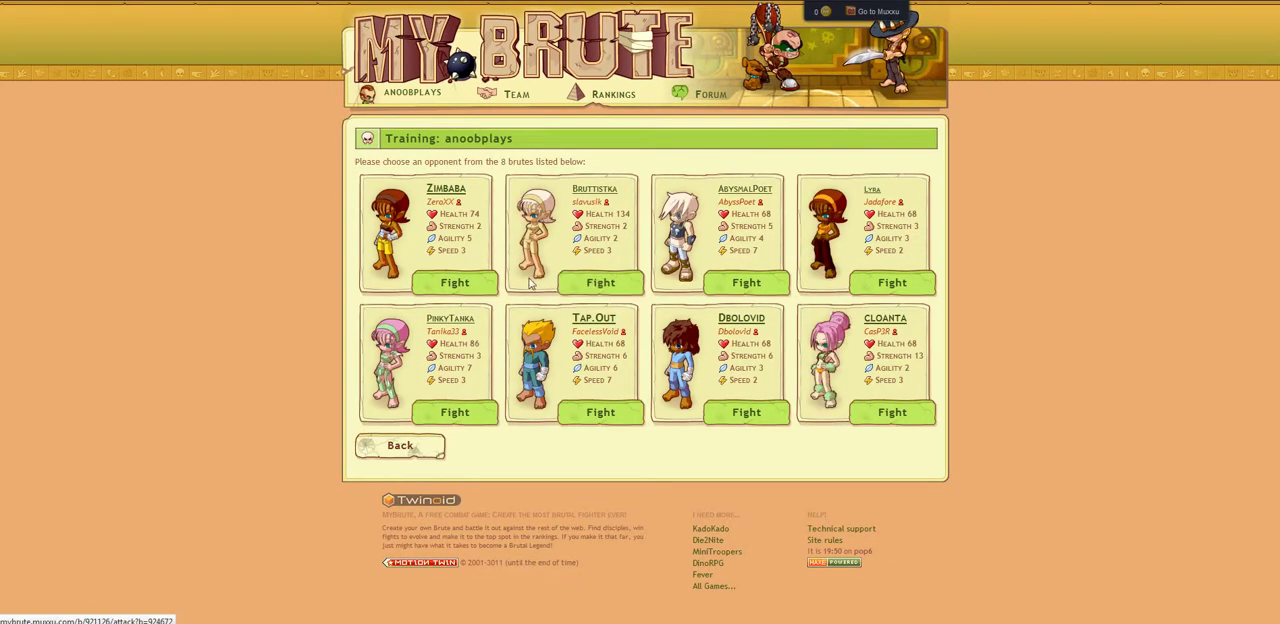
left_click(485, 284)
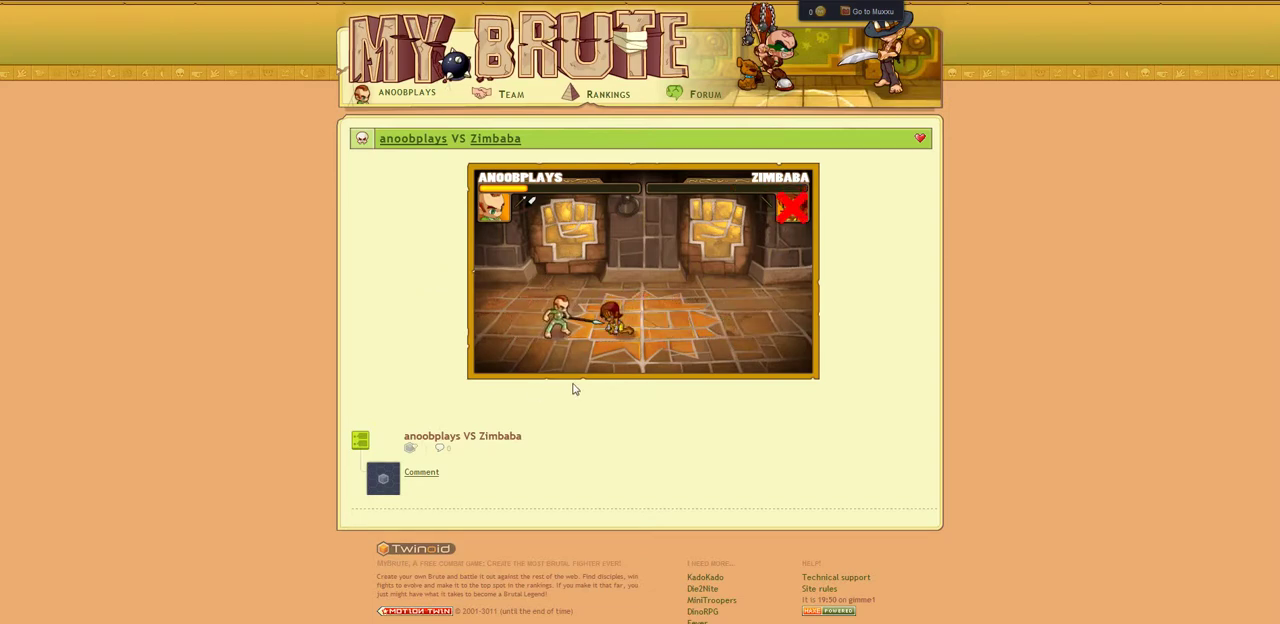
left_click(643, 400)
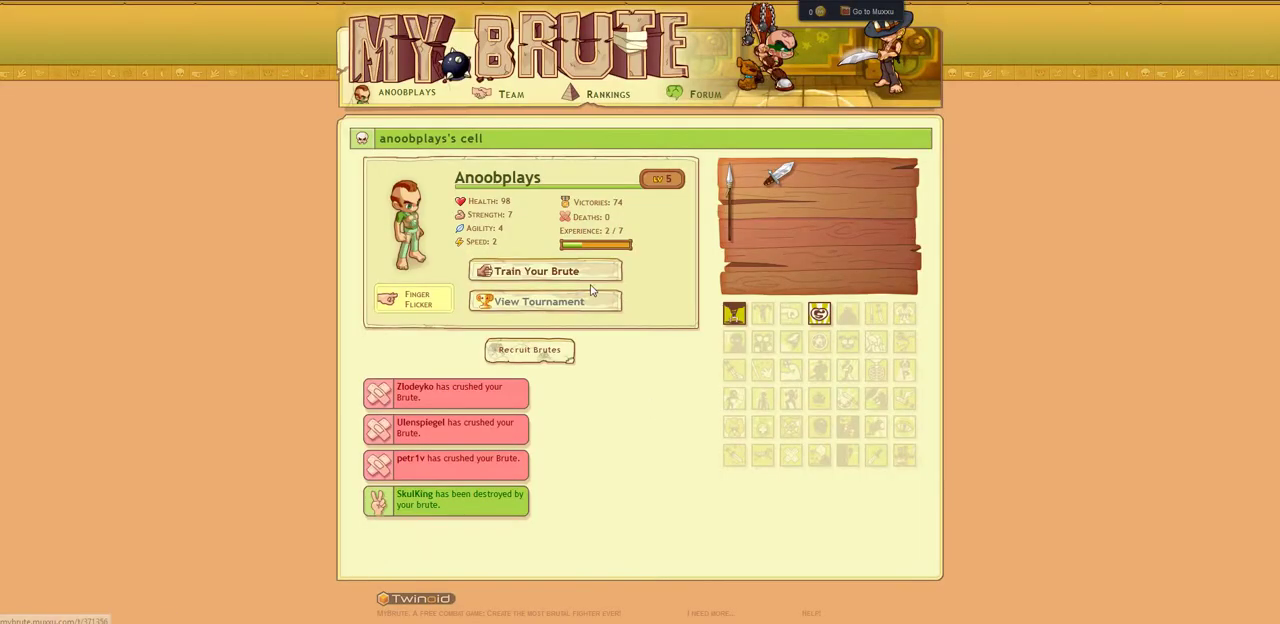
Fight Lyra Heartstrings in training as the day's tenth fight.
left_click(560, 272)
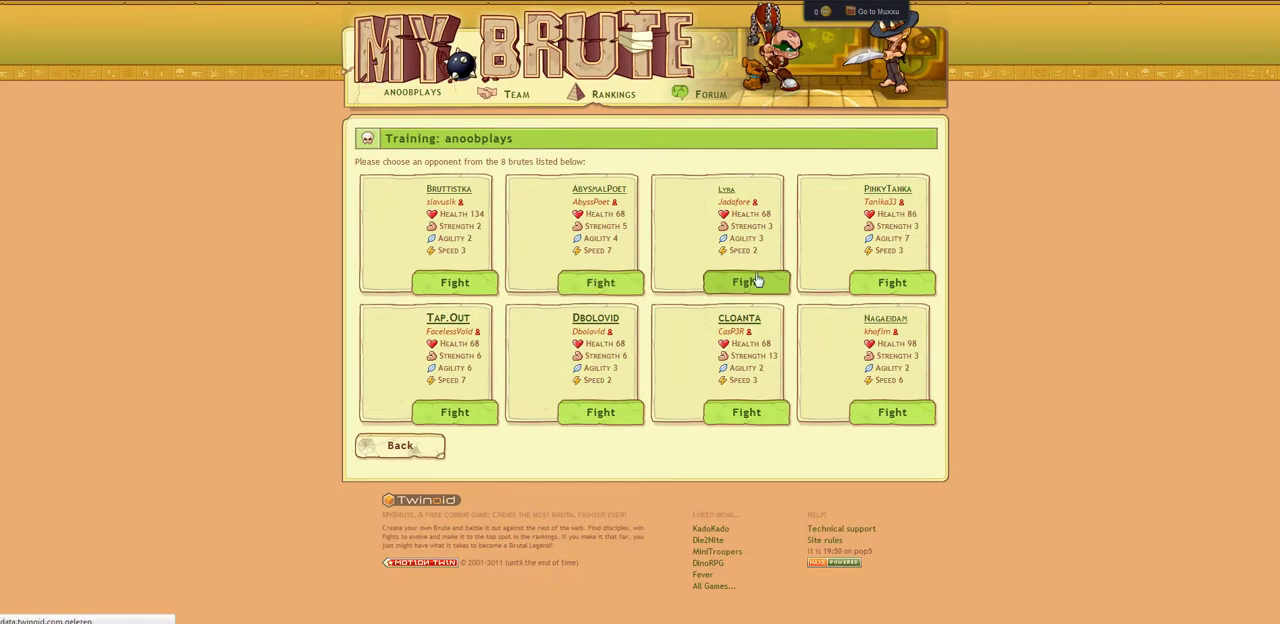
left_click(747, 282)
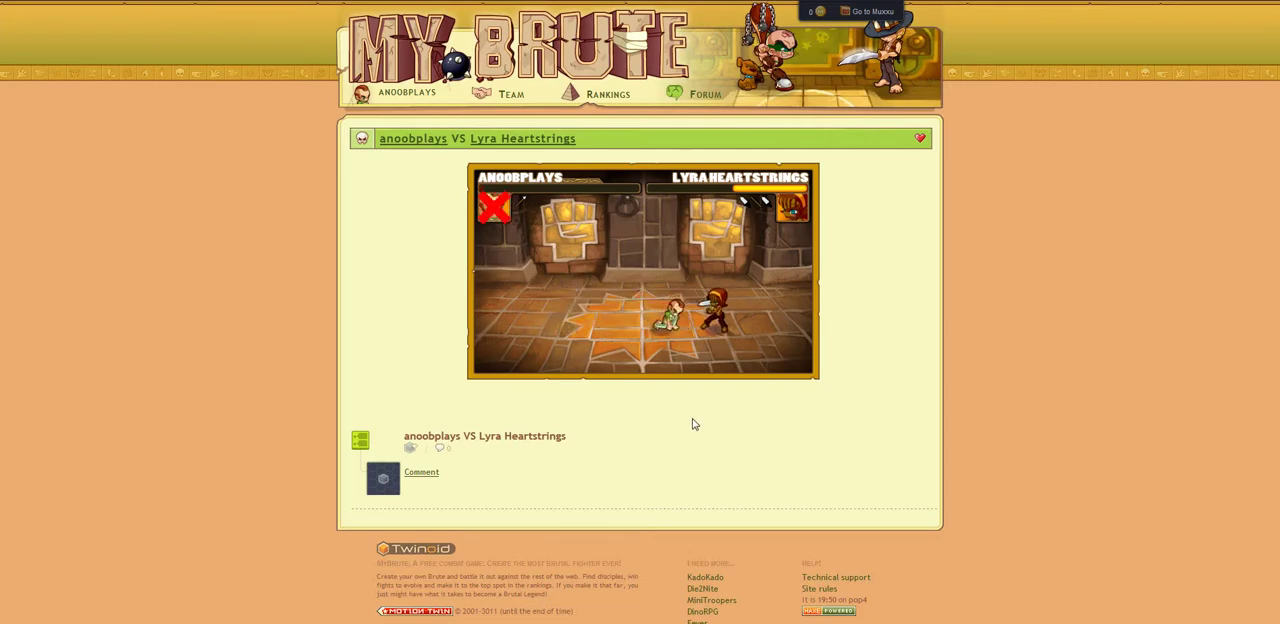
left_click(642, 397)
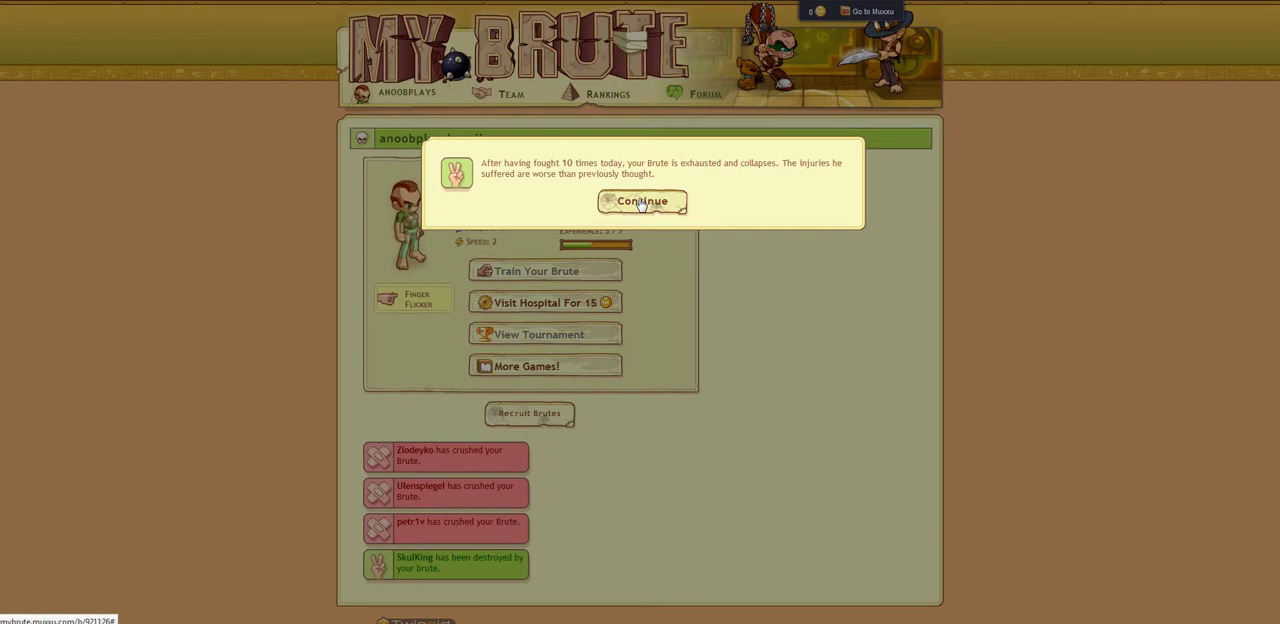
Dismiss the exhaustion notice to show anoobplays at 74 victories and 3 deaths.
left_click(642, 201)
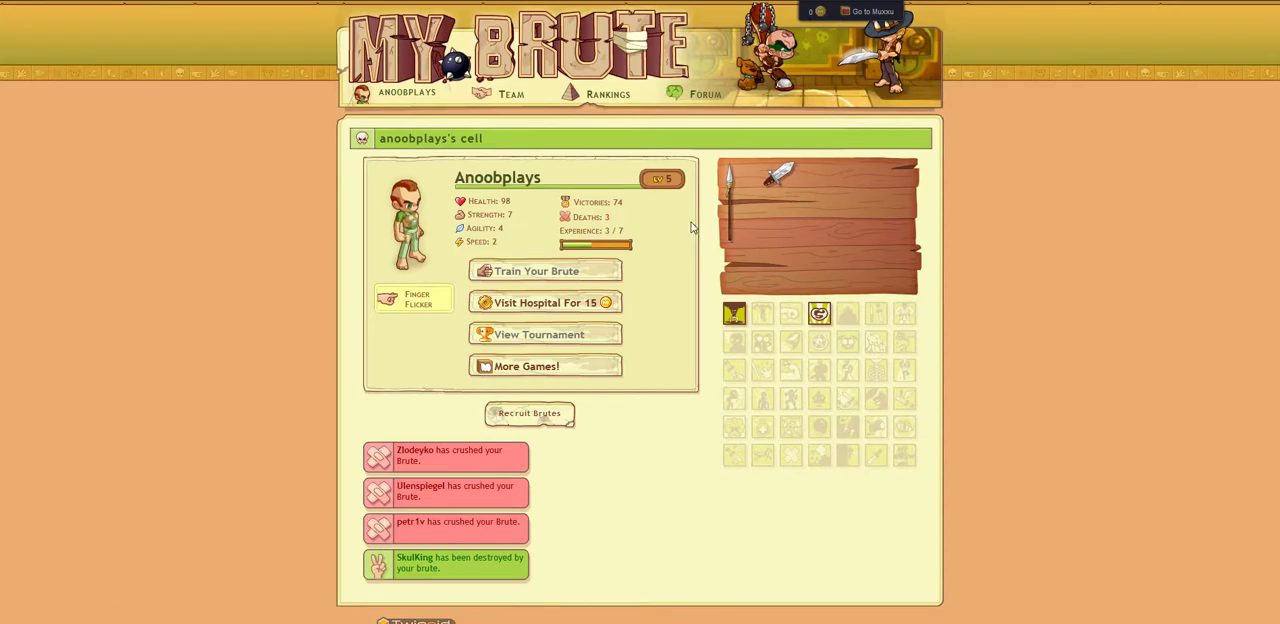
scroll(690, 226, "down", 3)
scroll(690, 226, "up", 3)
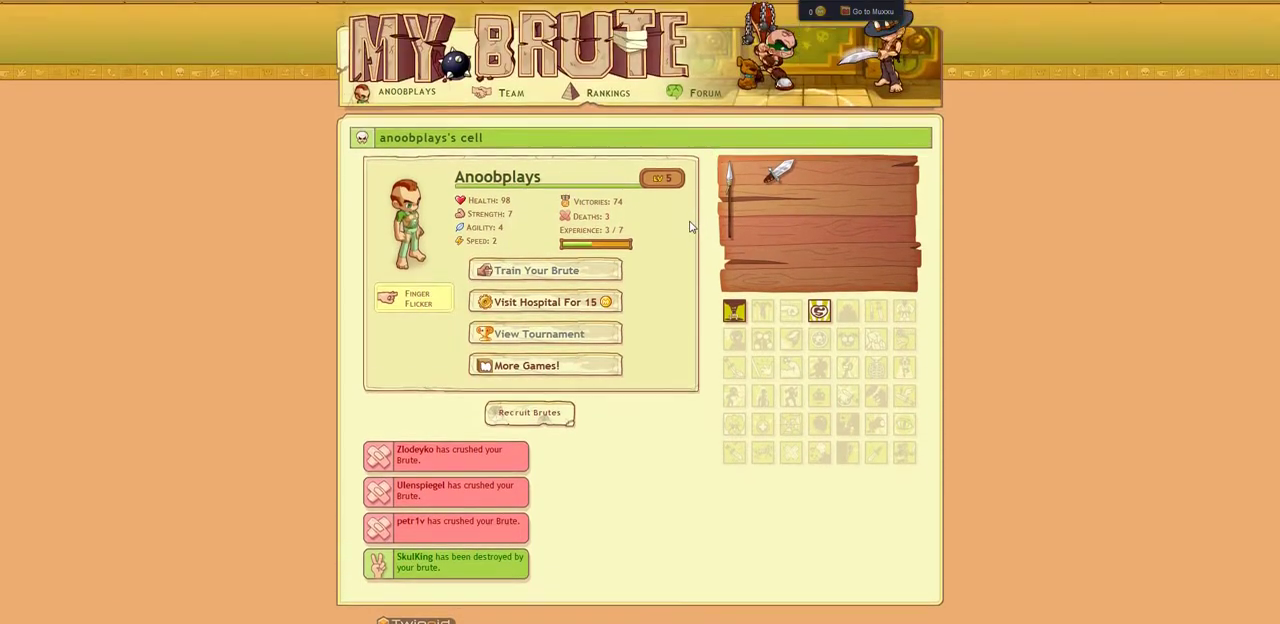